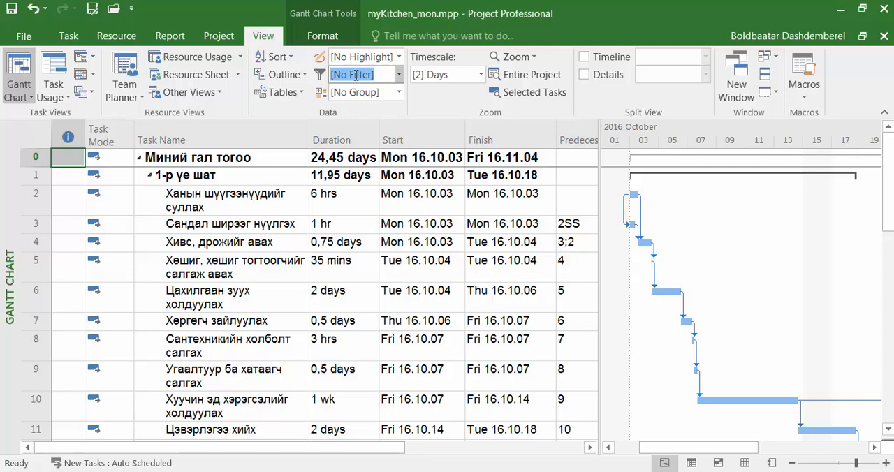
# Display AutoFilter in the task table and filter the Duration column to only 1 hr, 2 hrs and 3 hrs
pyautogui.click(398, 74)
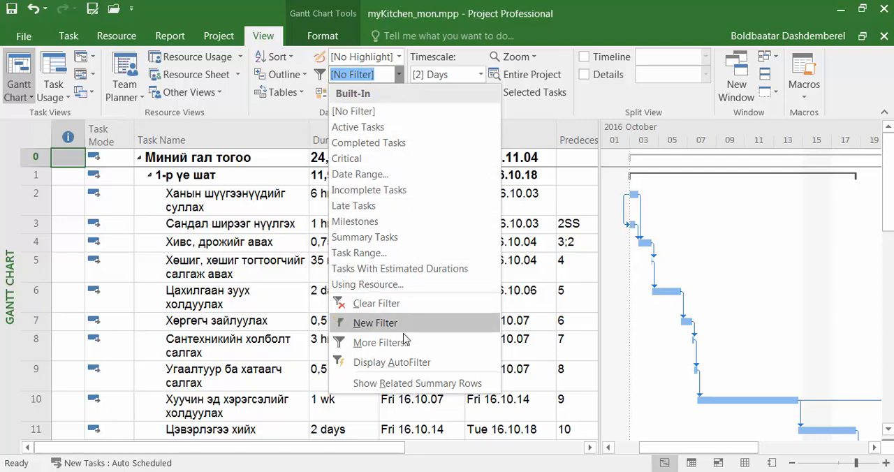
pyautogui.click(465, 372)
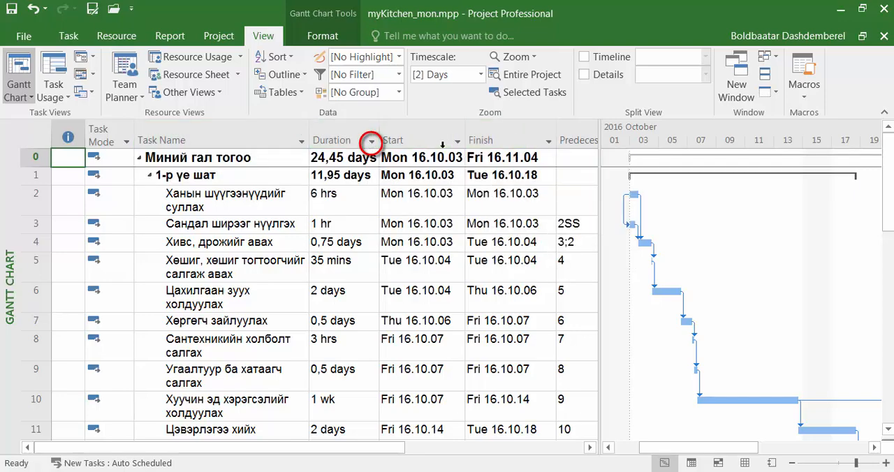
pyautogui.click(372, 142)
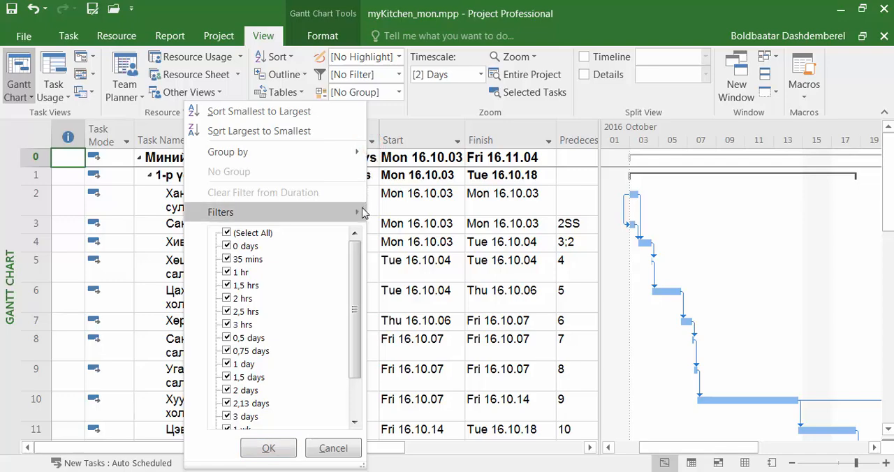
pyautogui.moveTo(355, 280); pyautogui.dragTo(353, 260)
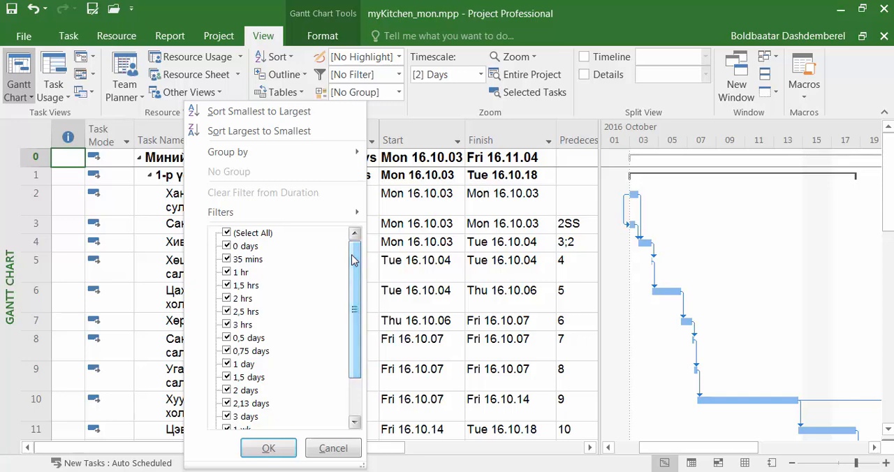
pyautogui.click(227, 233)
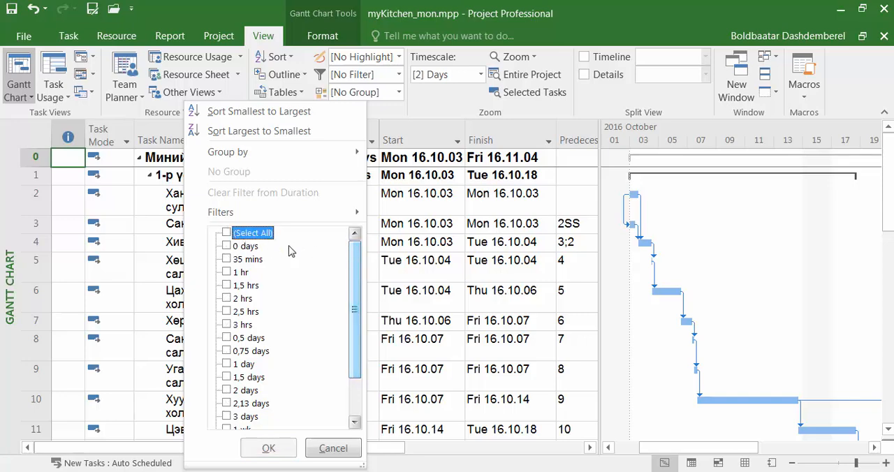
pyautogui.click(228, 273)
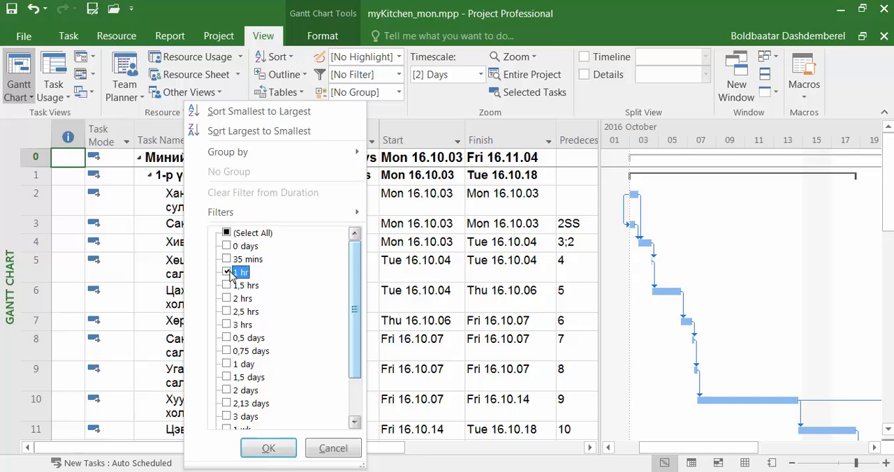
pyautogui.click(230, 299)
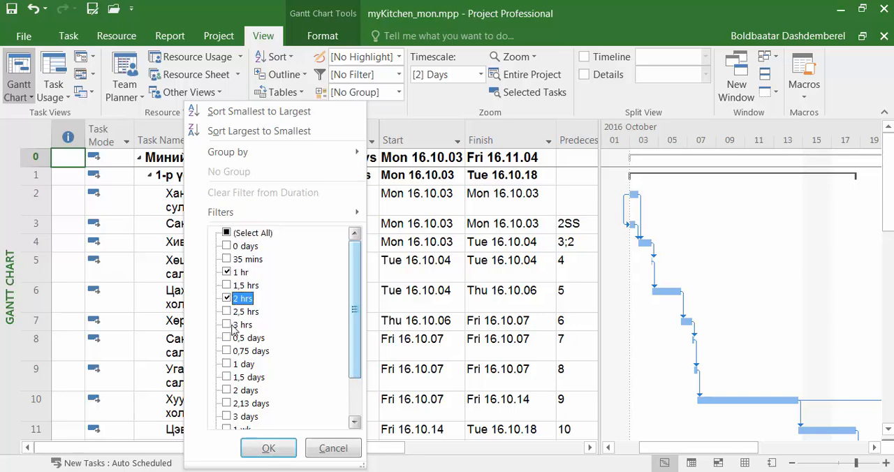
pyautogui.click(228, 326)
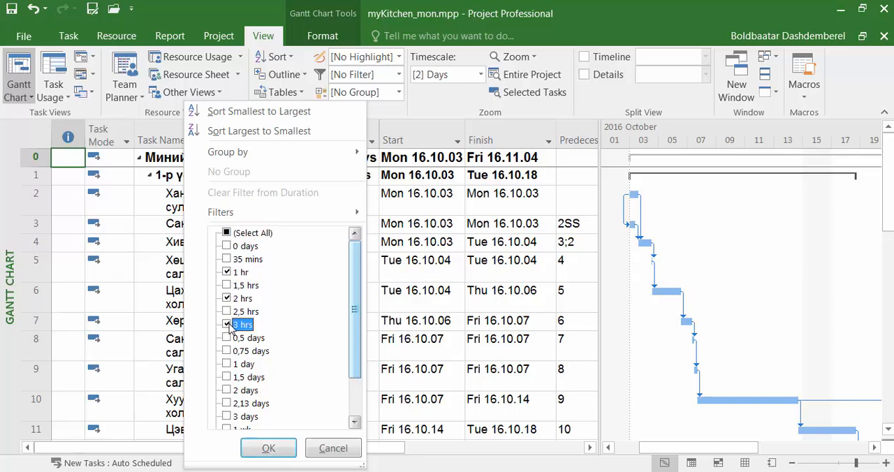
pyautogui.click(263, 451)
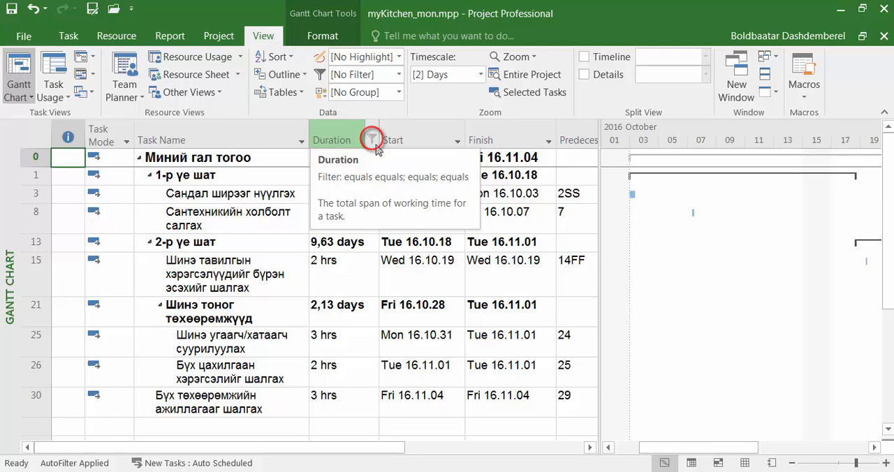
# Start a custom Between filter on the Duration column with the first condition "is greater than" 3 days
pyautogui.click(371, 140)
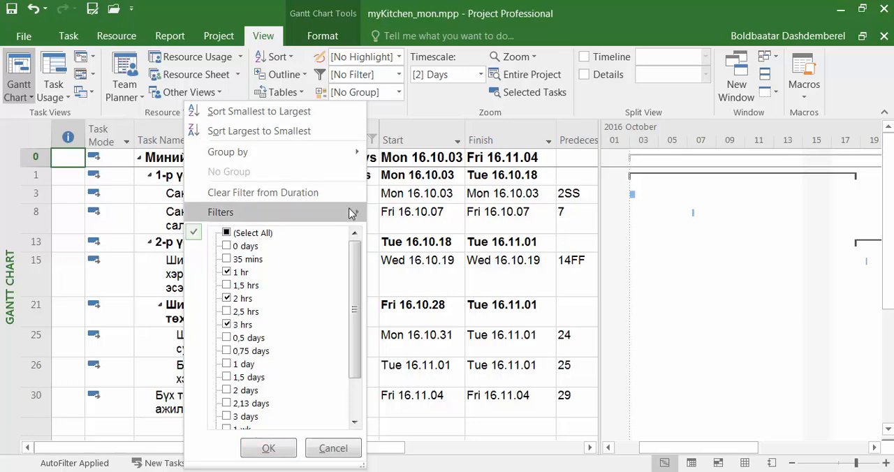
pyautogui.moveTo(352, 213)
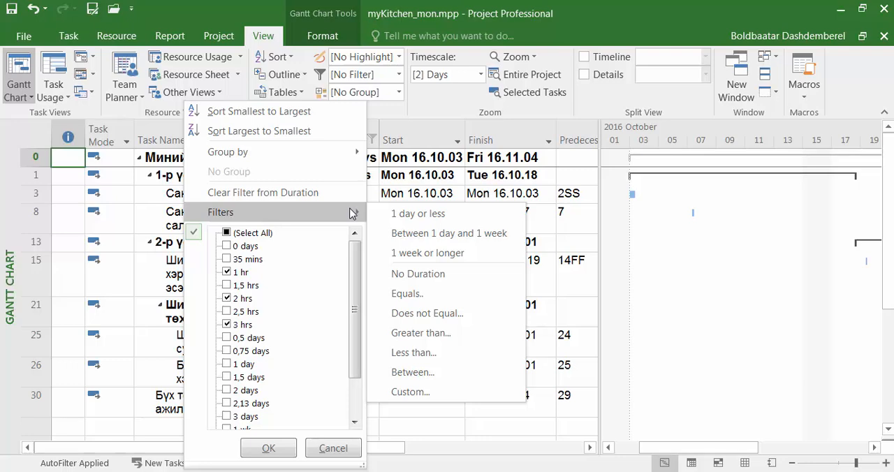
pyautogui.click(417, 374)
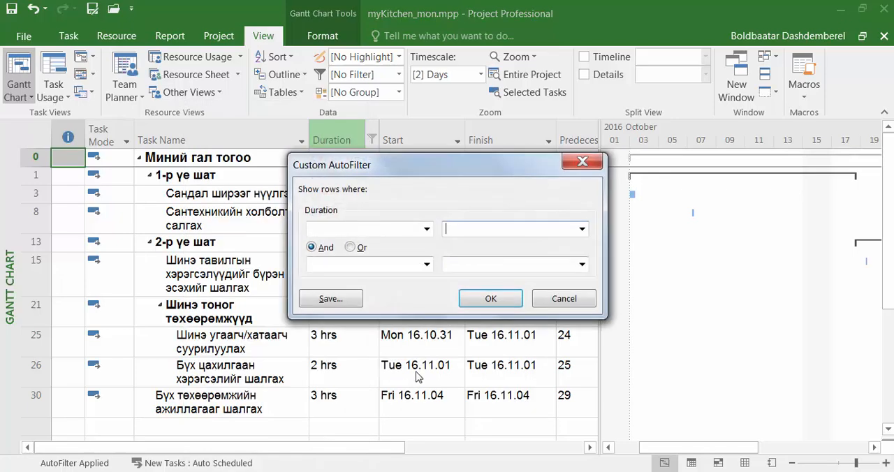
pyautogui.moveTo(417, 167); pyautogui.dragTo(592, 156)
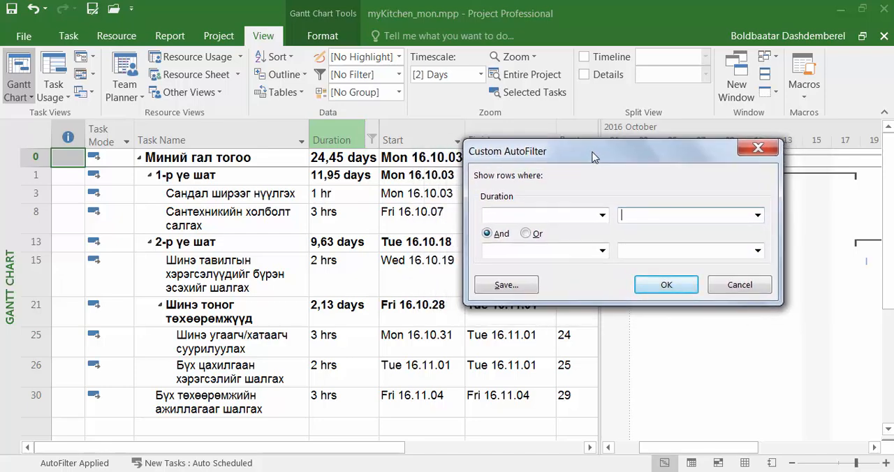
pyautogui.click(602, 215)
pyautogui.click(602, 216)
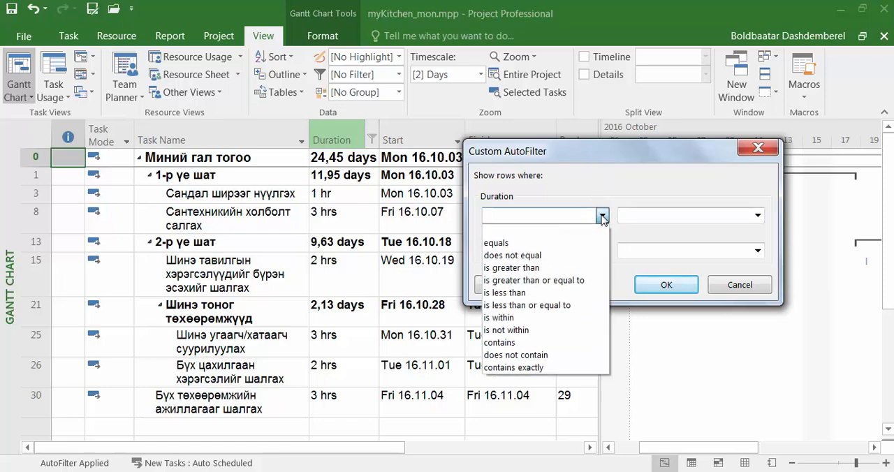
pyautogui.click(565, 268)
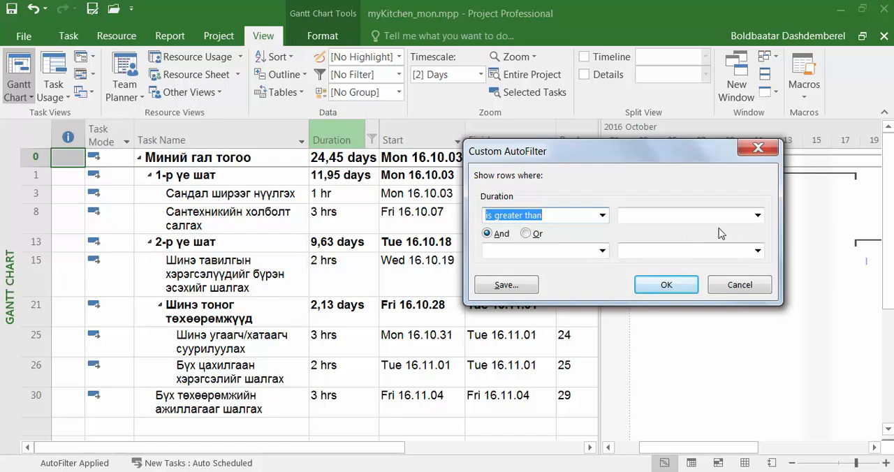
pyautogui.click(757, 216)
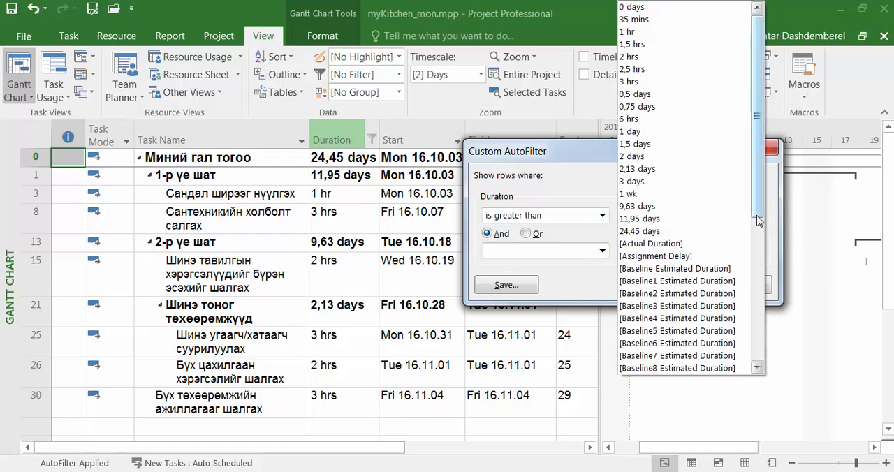
pyautogui.click(705, 181)
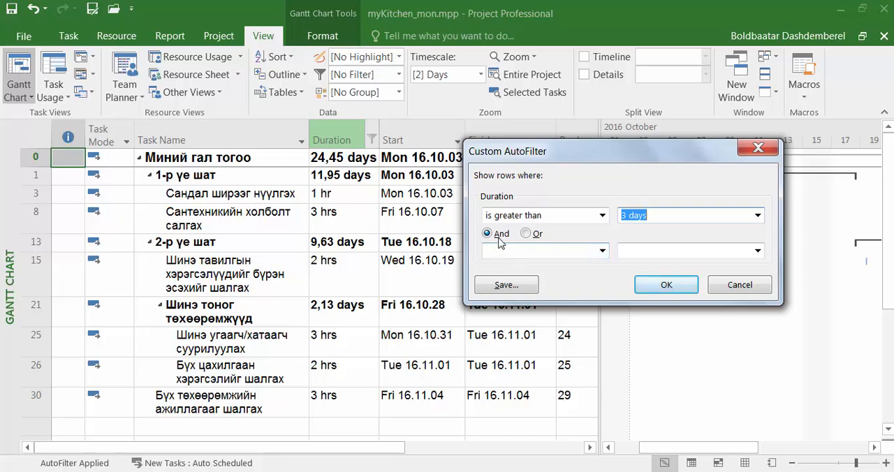
# Add the second Duration condition "is less than" 6d, combined with And, and apply the custom filter
pyautogui.click(526, 234)
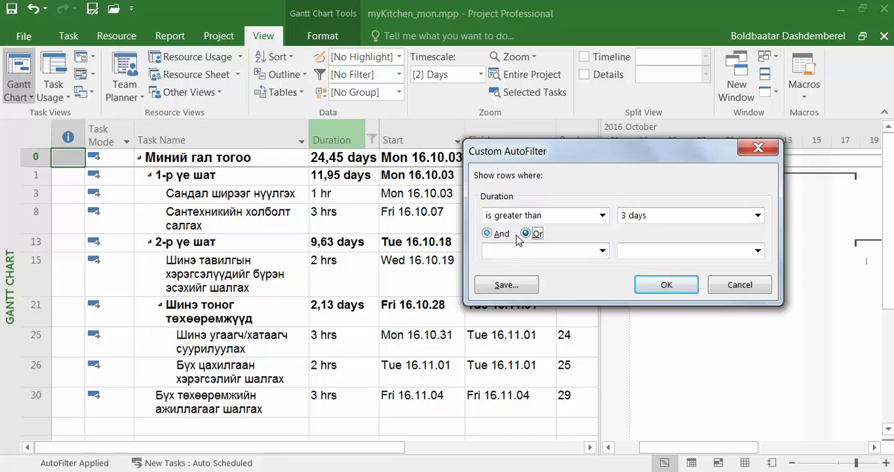
pyautogui.click(487, 234)
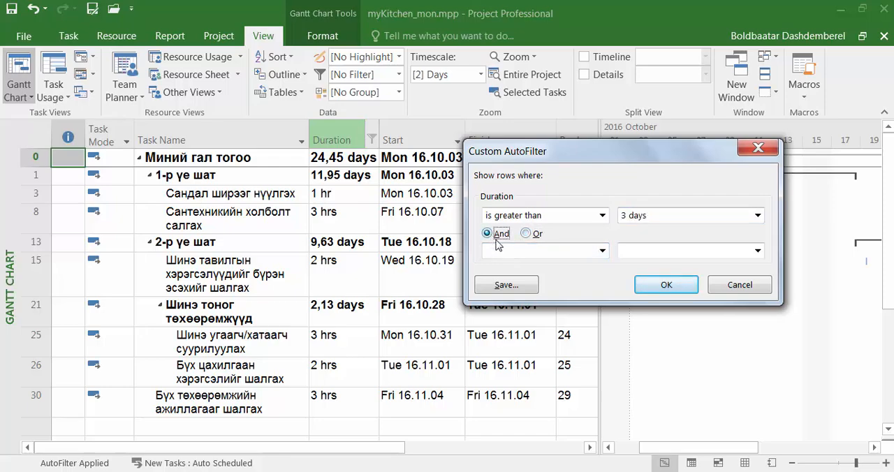
pyautogui.click(602, 251)
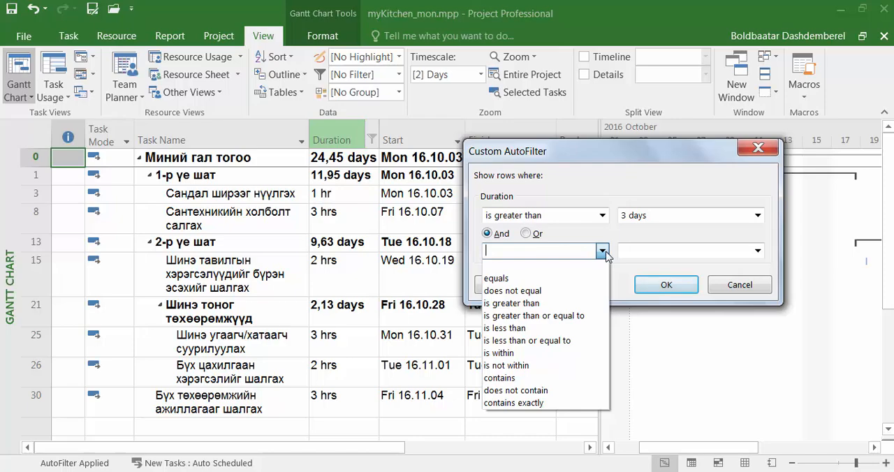
pyautogui.click(572, 328)
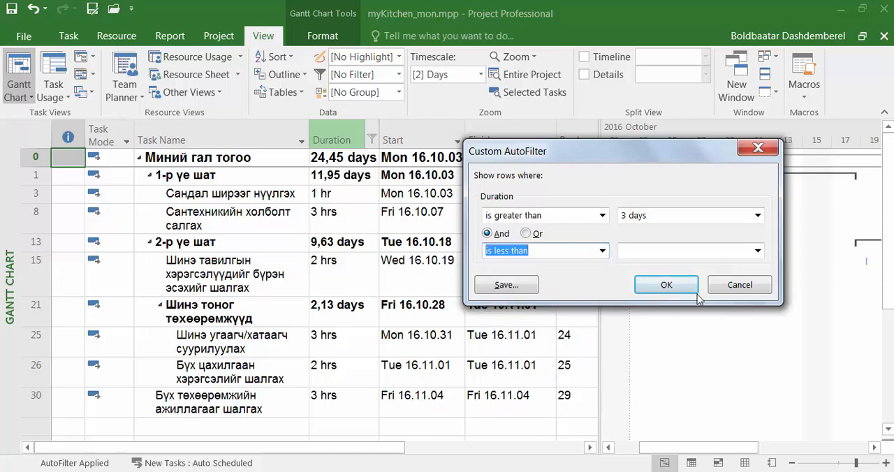
pyautogui.click(649, 251)
pyautogui.write('6')
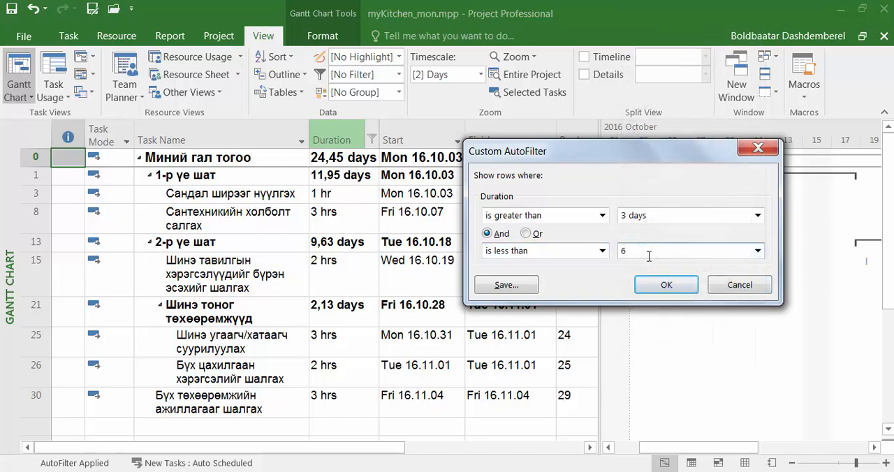
pyautogui.write('d')
pyautogui.click(666, 288)
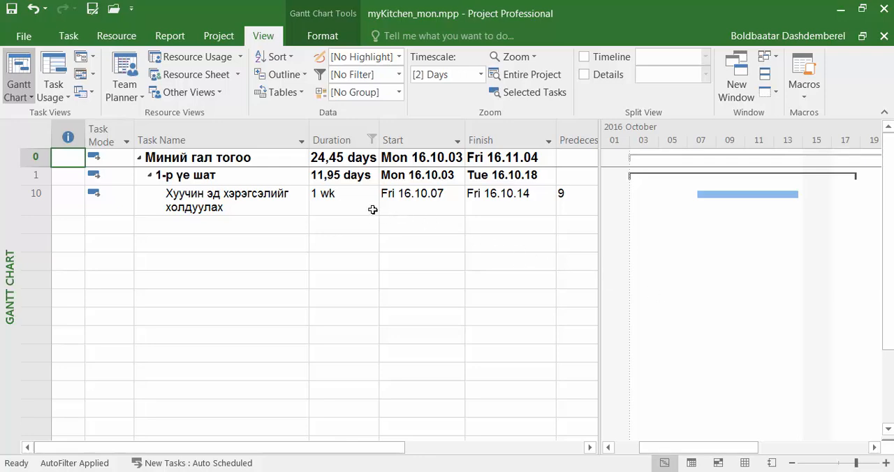
# Remove the Duration column's filter by selecting all duration values again
pyautogui.click(372, 140)
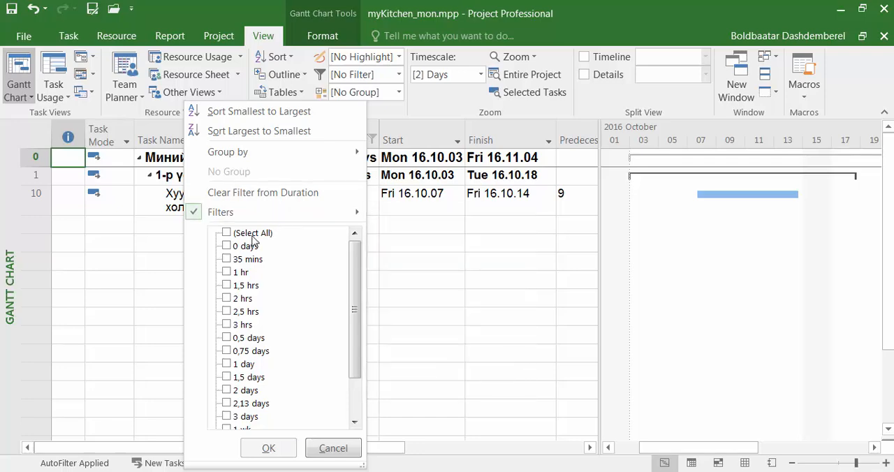
pyautogui.click(227, 235)
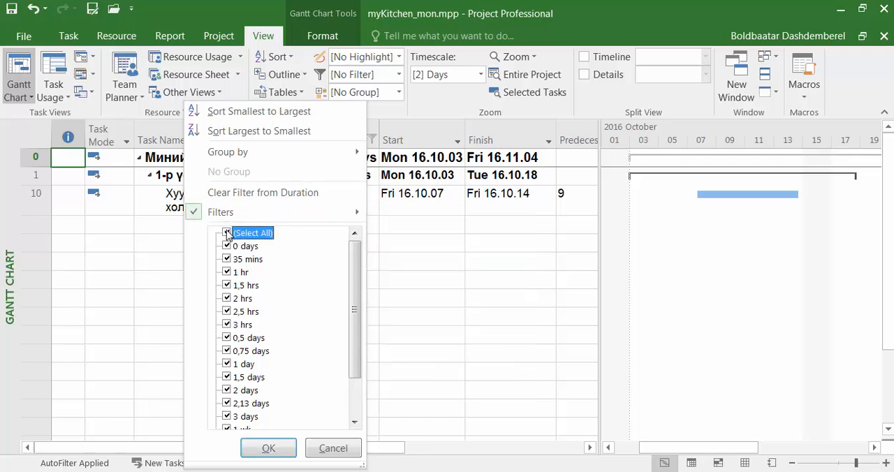
pyautogui.click(281, 450)
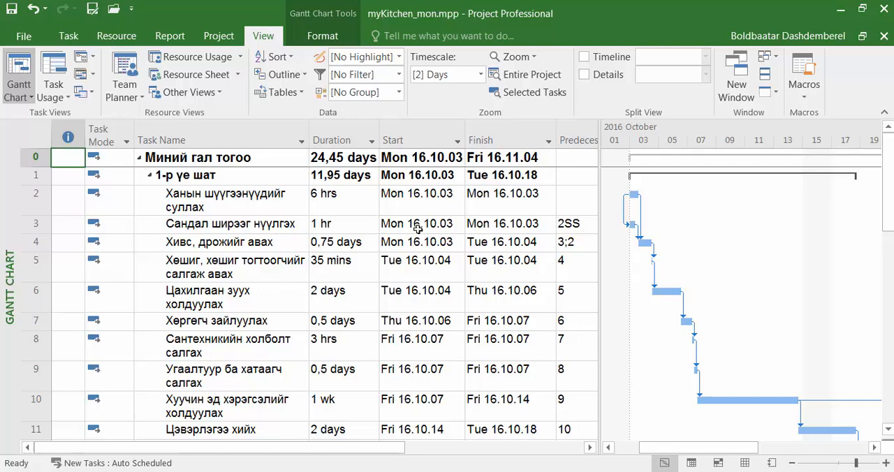
# Filter the Duration column to only tasks lasting 1 day
pyautogui.click(372, 142)
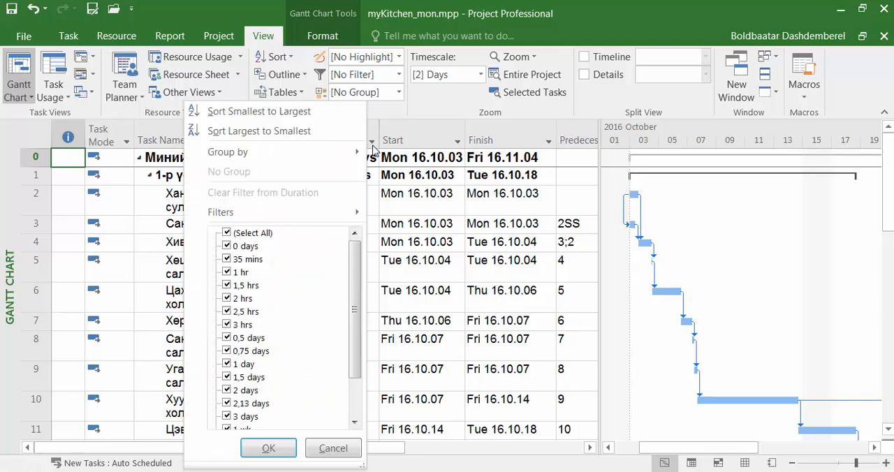
pyautogui.click(227, 233)
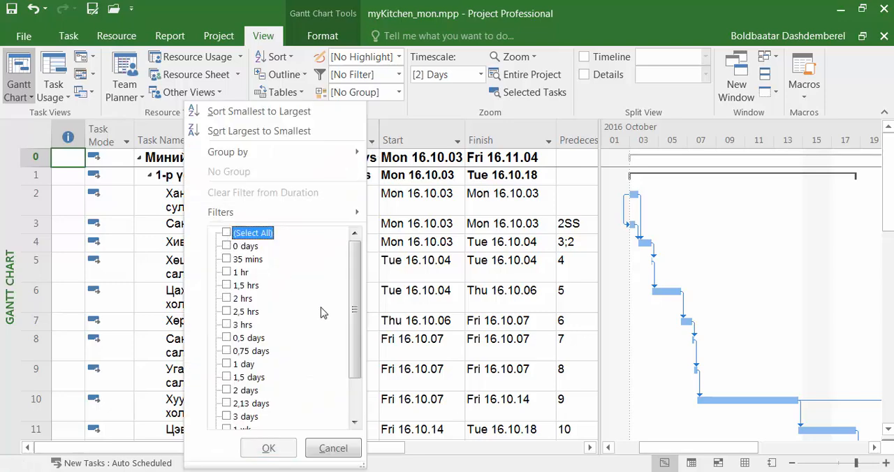
pyautogui.click(228, 364)
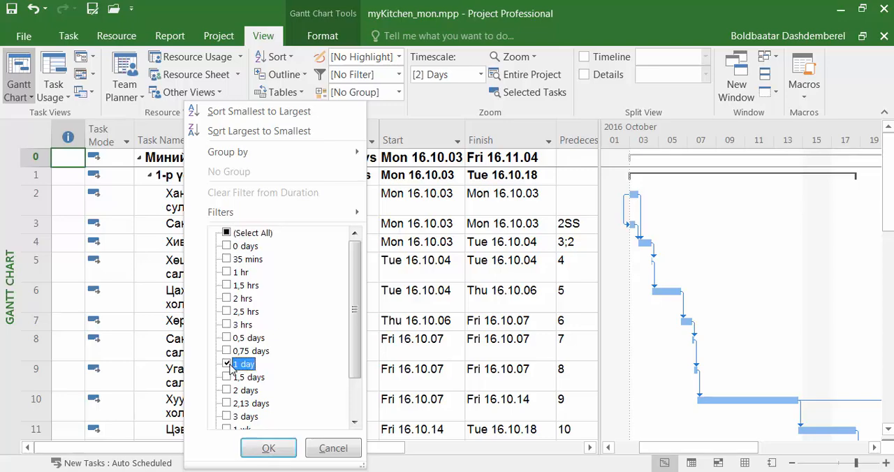
pyautogui.click(269, 447)
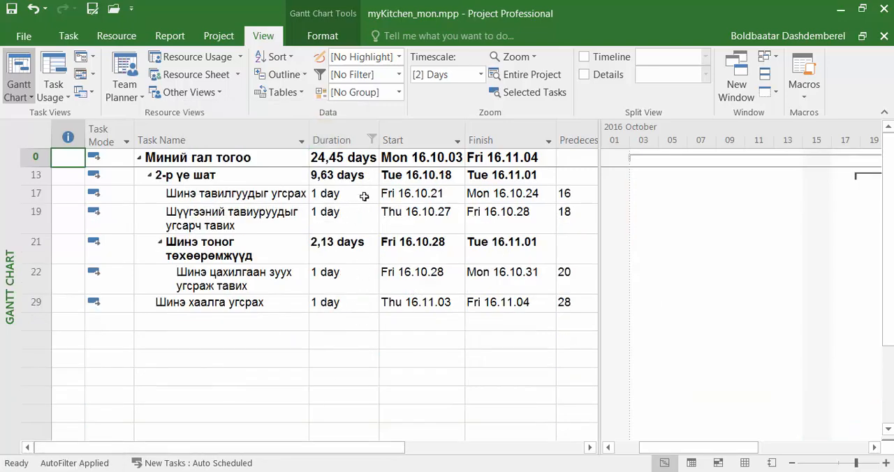
# Filter the Task Name column to exclude the task "Шинэ хаалга угсрах"
pyautogui.click(302, 142)
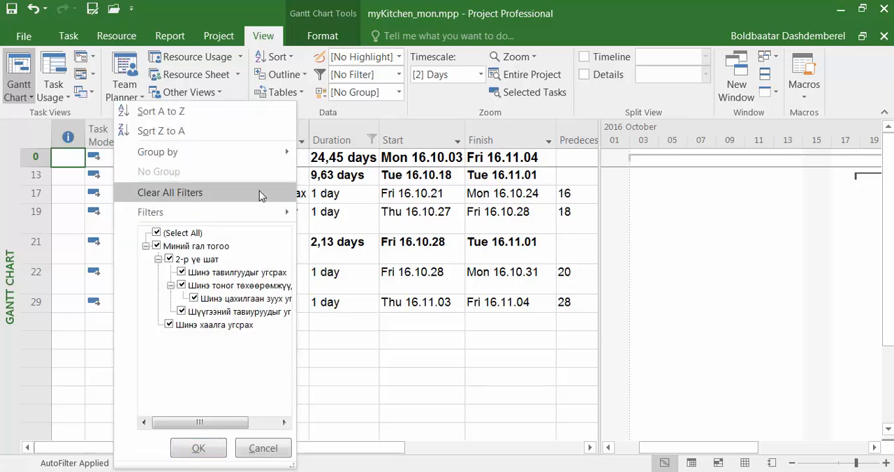
pyautogui.click(158, 247)
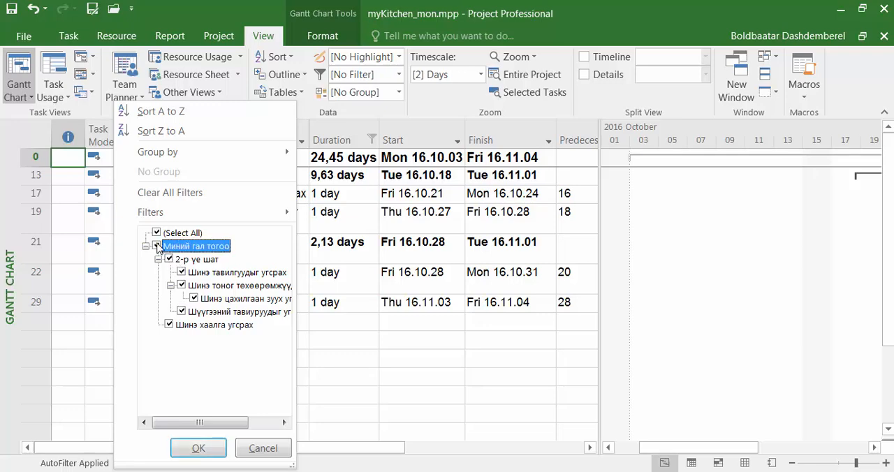
pyautogui.click(169, 325)
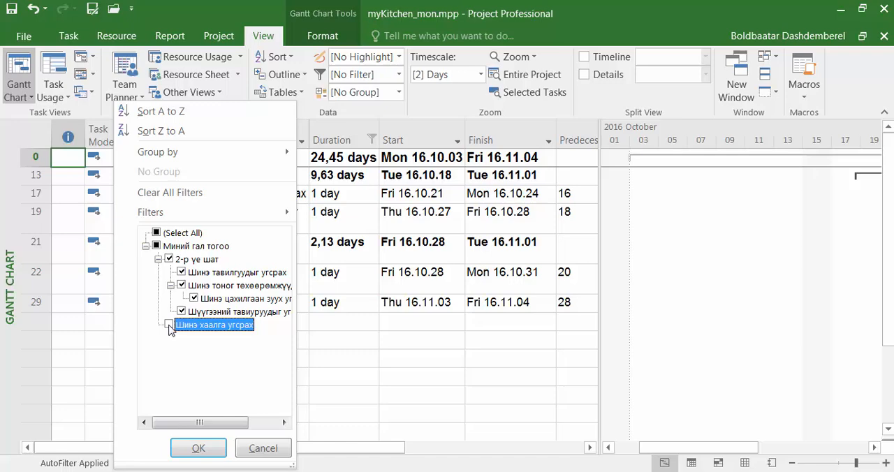
pyautogui.click(199, 449)
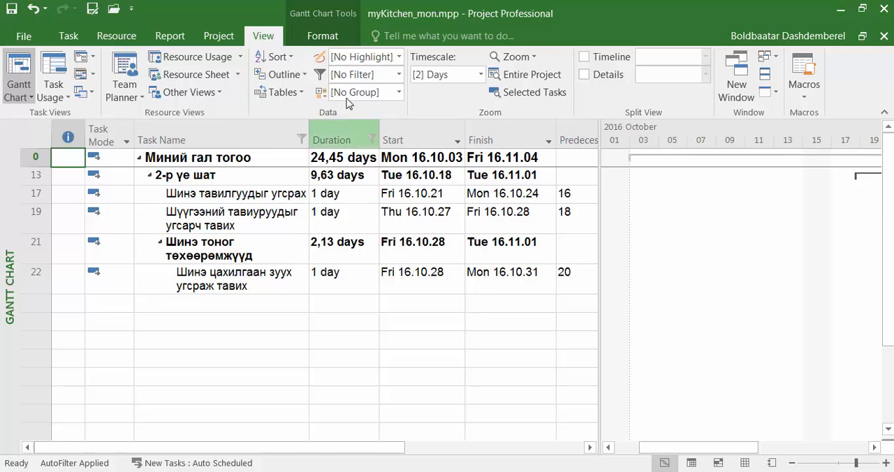
# Turn off AutoFilter so the task table shows all tasks without column filters
pyautogui.click(399, 74)
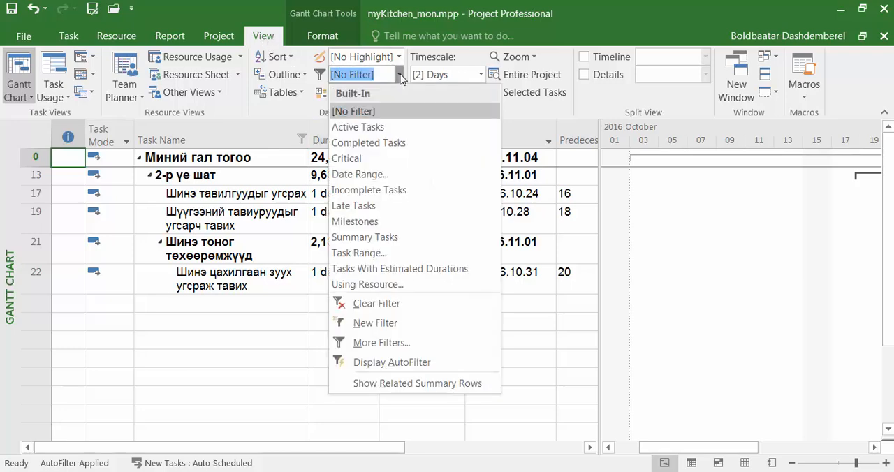
pyautogui.click(390, 368)
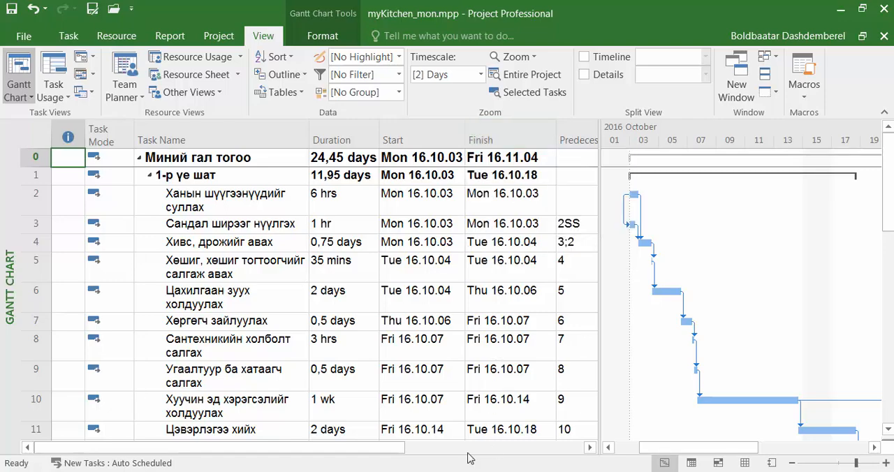
# Create a new task filter and name it "Short Tasks"
pyautogui.click(399, 74)
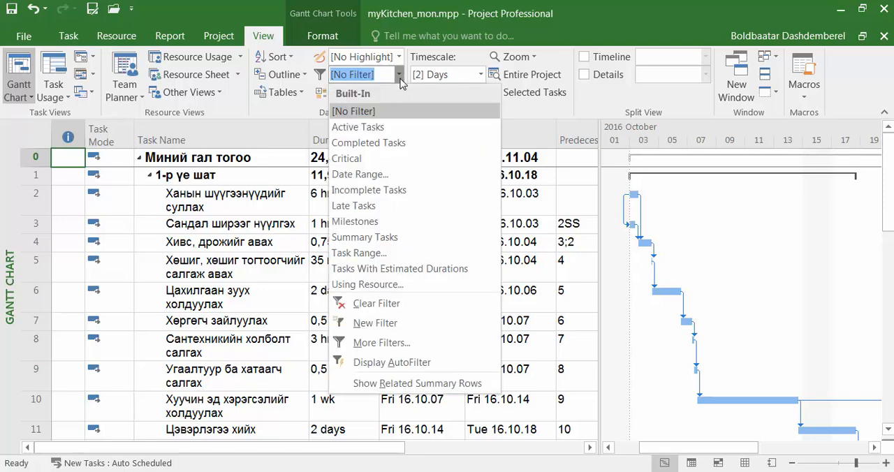
pyautogui.click(447, 326)
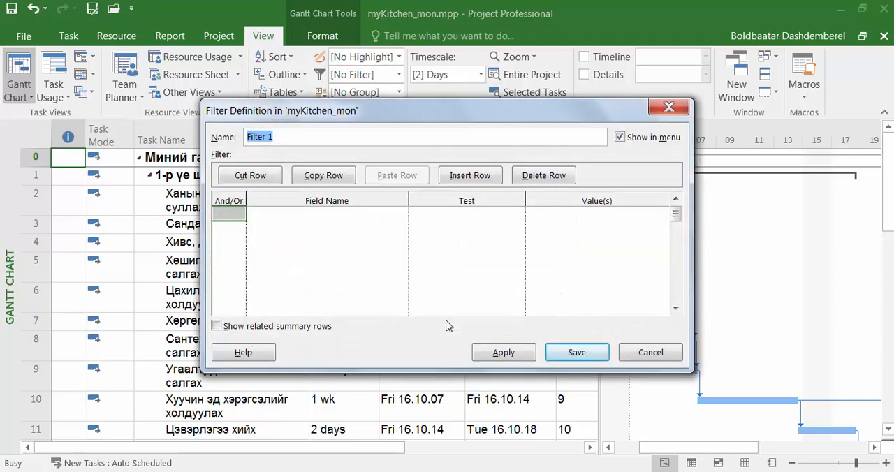
pyautogui.click(292, 137)
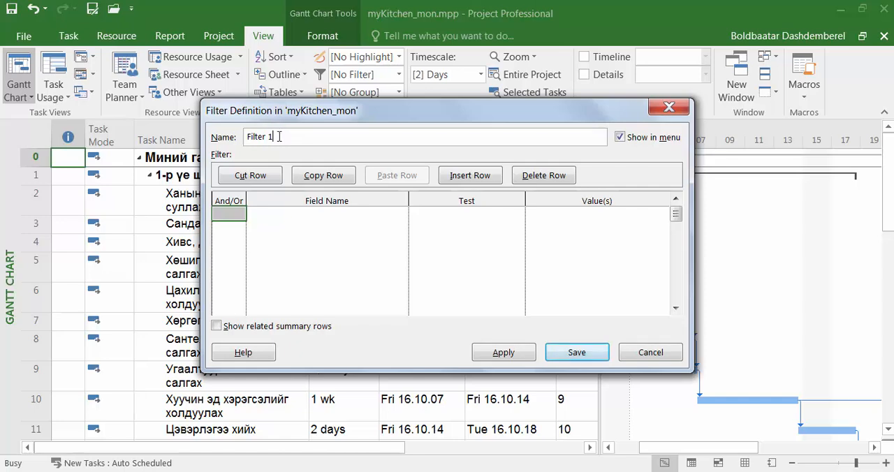
pyautogui.moveTo(279, 136); pyautogui.dragTo(228, 133)
pyautogui.write('Short Tasks')
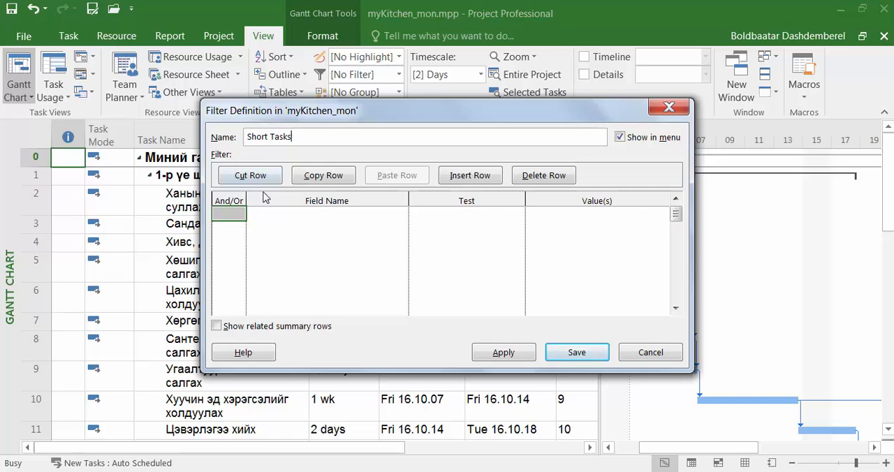
# Define the filter's first criterion with the field Duration and the test "is less than or equal to"
pyautogui.click(298, 205)
pyautogui.click(299, 213)
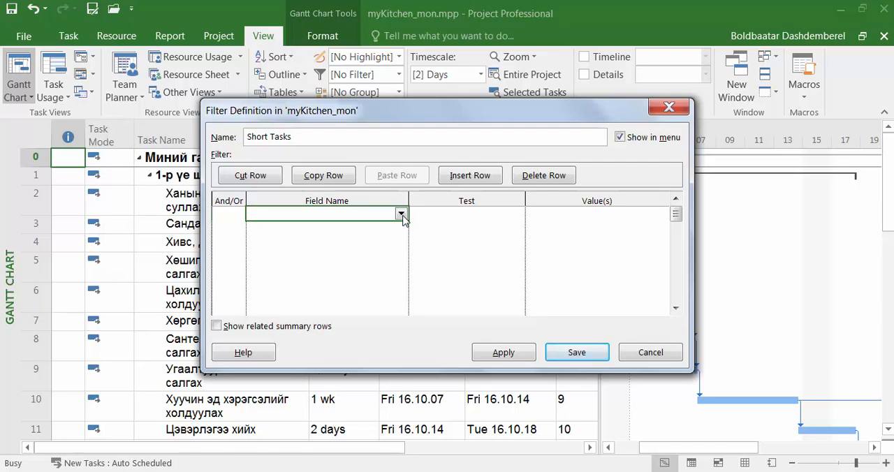
pyautogui.click(400, 215)
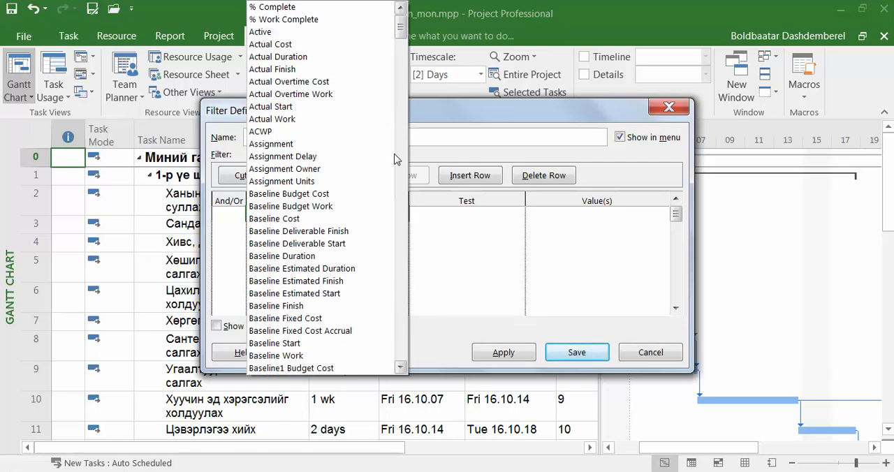
pyautogui.moveTo(399, 30); pyautogui.dragTo(401, 186)
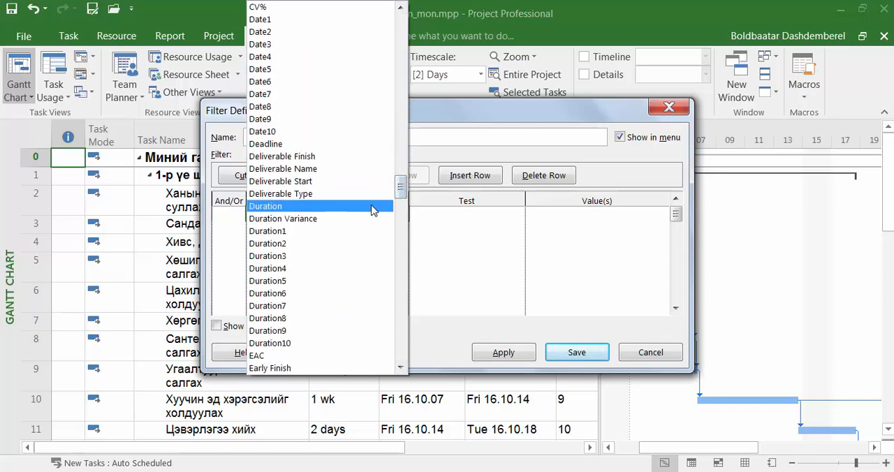
pyautogui.click(372, 210)
pyautogui.click(452, 217)
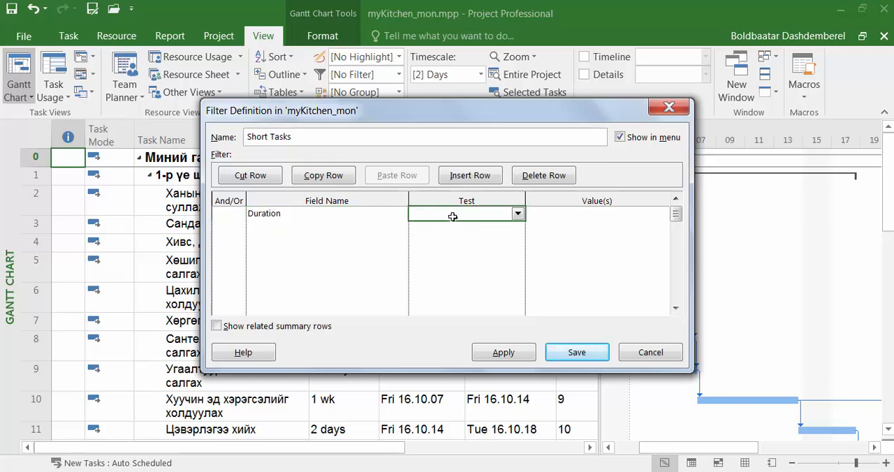
pyautogui.click(517, 213)
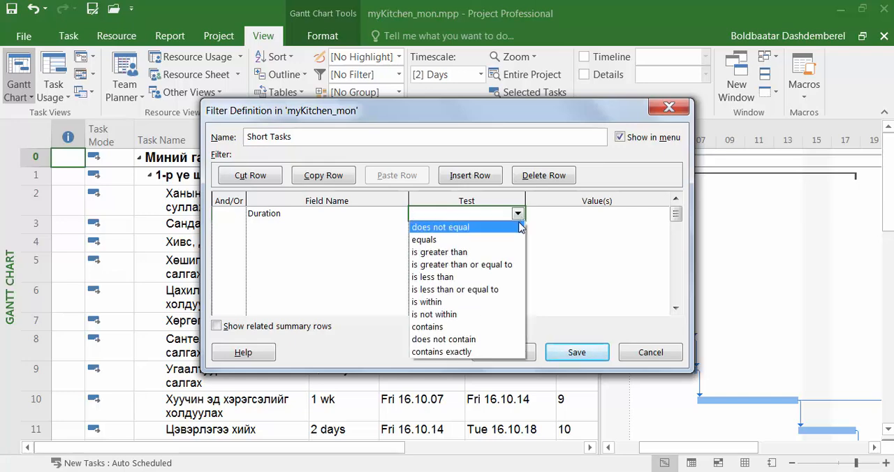
pyautogui.click(494, 289)
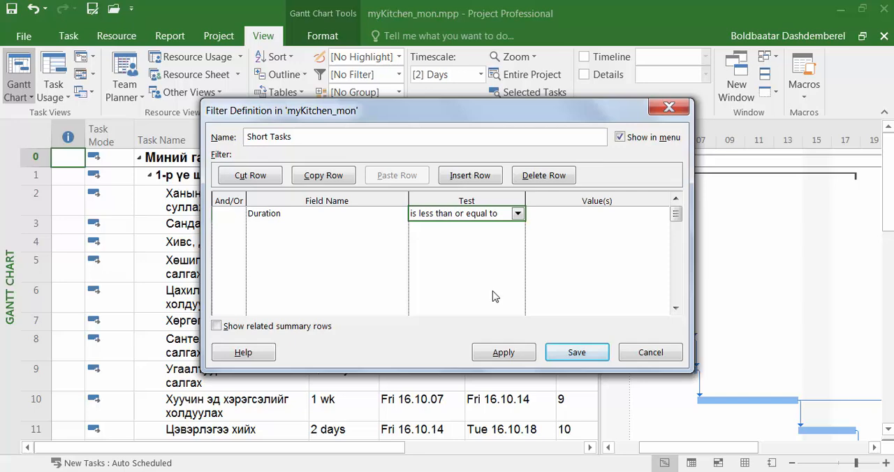
# Enter 1d as the comparison value of the Duration criterion
pyautogui.click(560, 221)
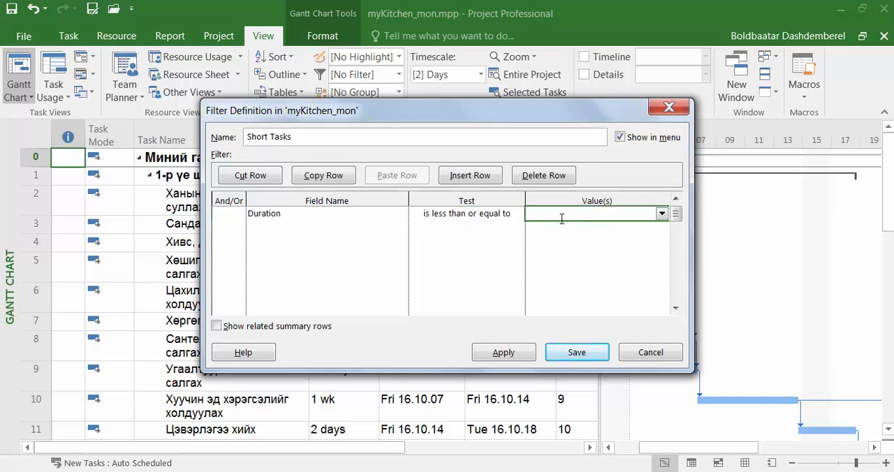
pyautogui.click(666, 213)
pyautogui.click(625, 213)
pyautogui.press('BackSpace')
pyautogui.press('BackSpace')
# Keep the filter shown in the menu, enable showing related summary rows, and save the filter
pyautogui.click(620, 138)
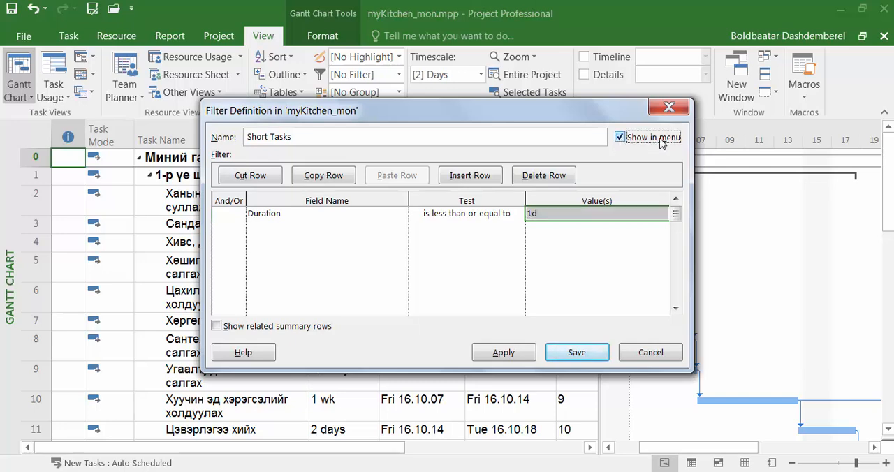
pyautogui.click(217, 326)
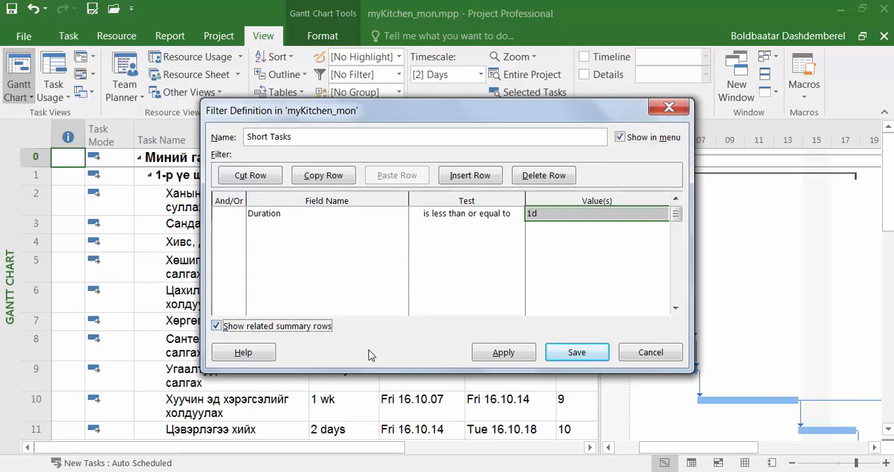
pyautogui.click(574, 358)
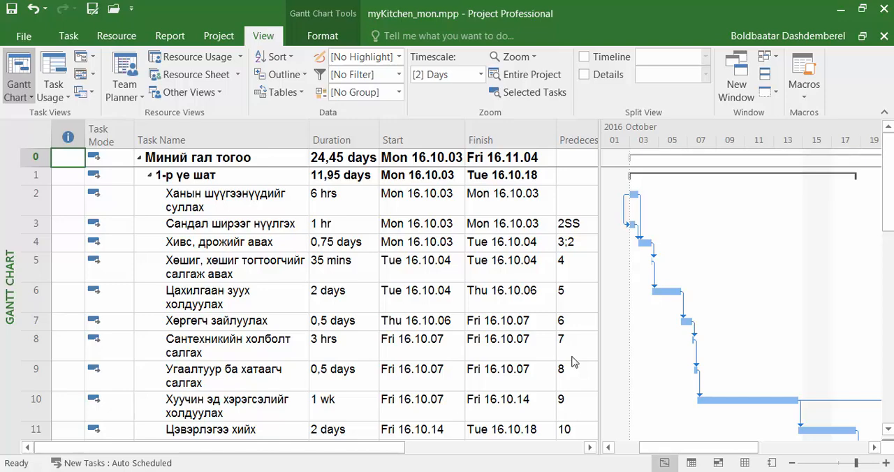
# Apply the custom Short Tasks filter to the Gantt Chart's task list
pyautogui.click(400, 75)
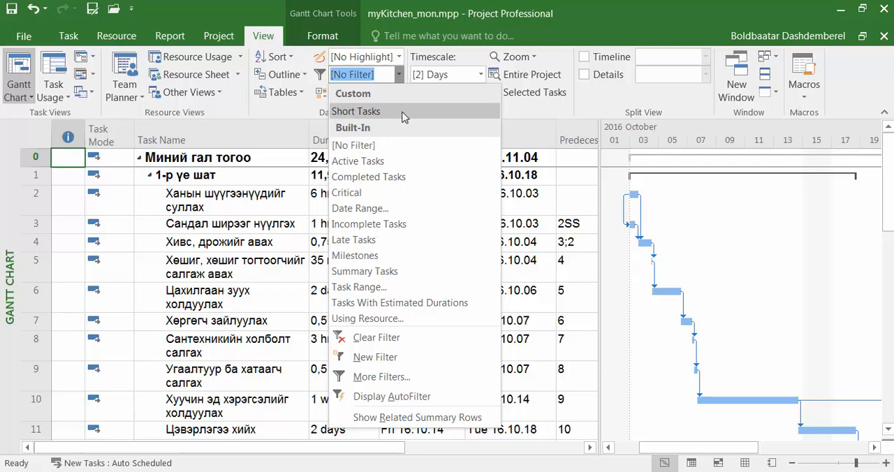
pyautogui.click(457, 113)
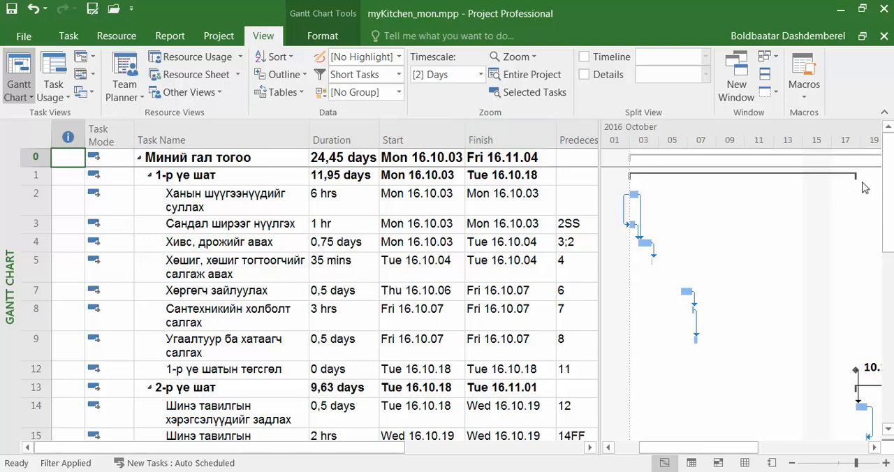
pyautogui.moveTo(888, 185)
pyautogui.mouseDown()
pyautogui.moveTo(886, 395)
pyautogui.moveTo(879, 188)
pyautogui.mouseUp()
# Delete the Short Tasks filter from myKitchen_mon.mpp using the Organizer
pyautogui.click(401, 77)
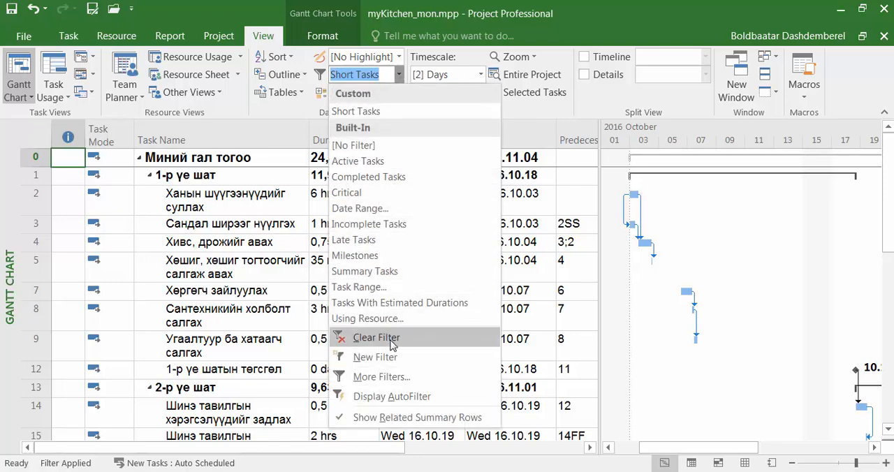
pyautogui.click(430, 378)
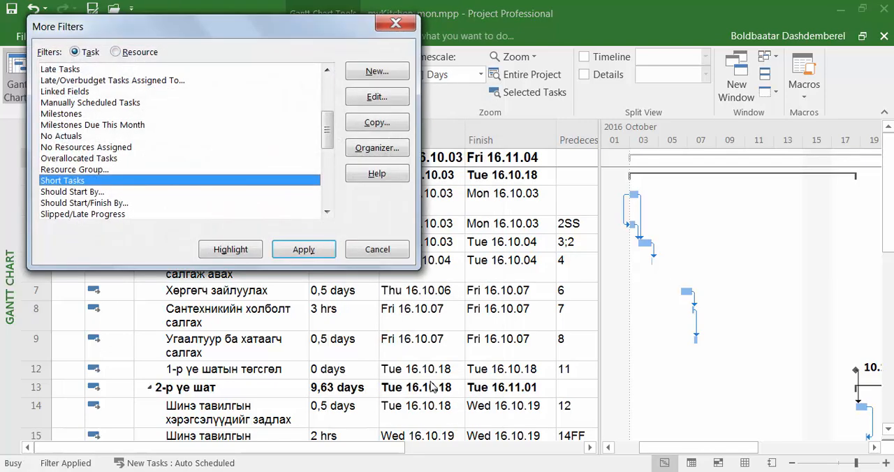
pyautogui.moveTo(327, 139); pyautogui.dragTo(327, 120)
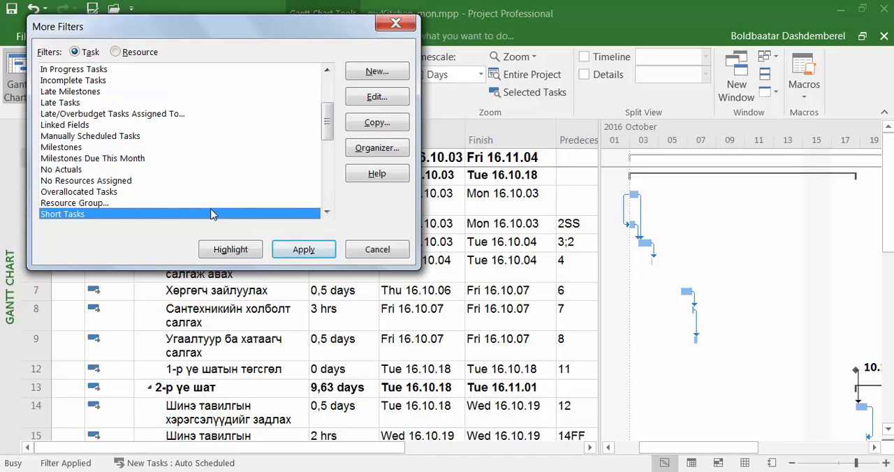
pyautogui.click(381, 148)
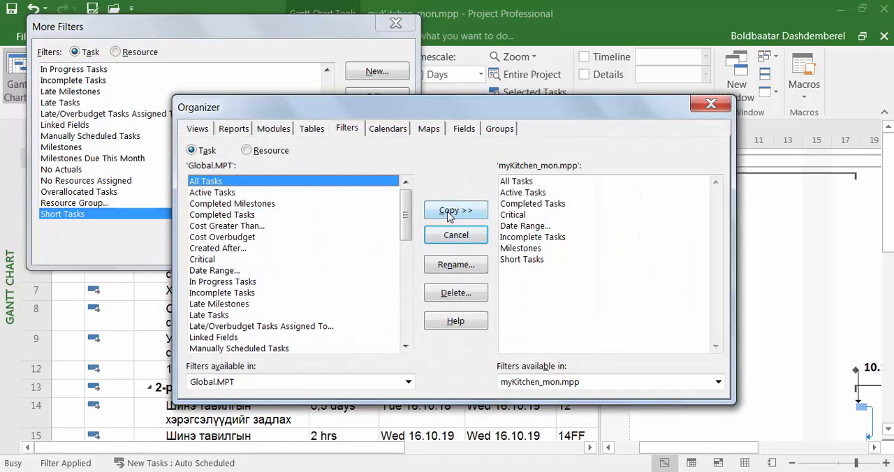
pyautogui.click(520, 258)
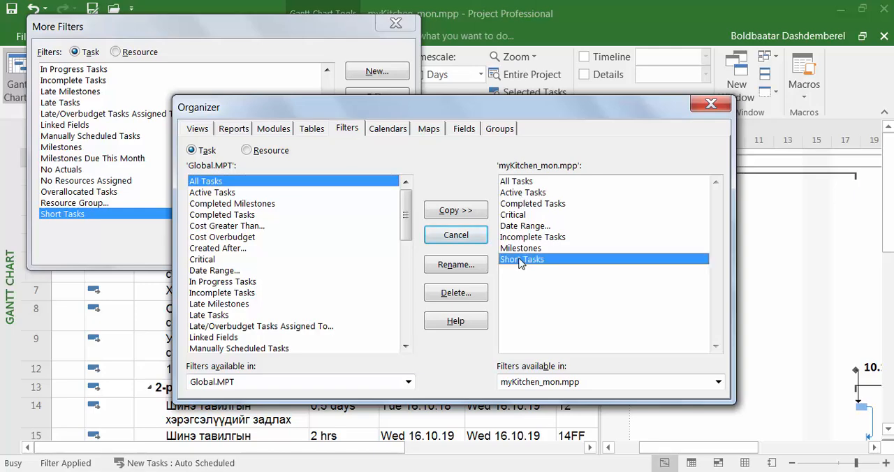
pyautogui.click(457, 294)
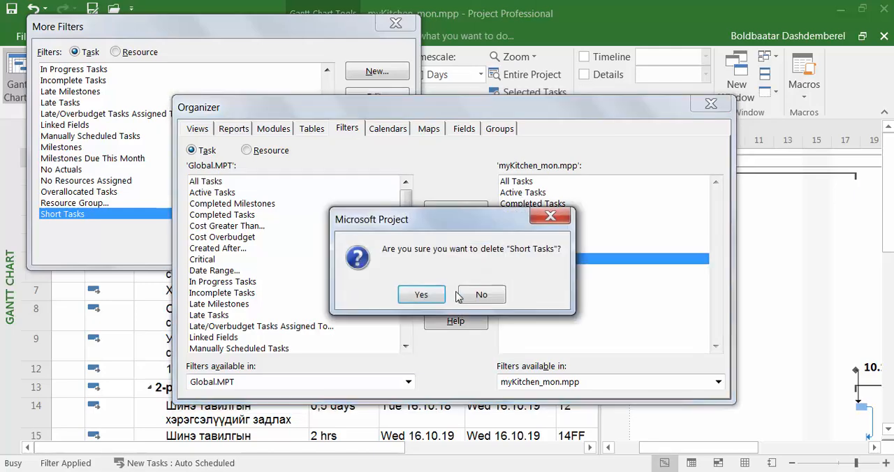
pyautogui.click(430, 296)
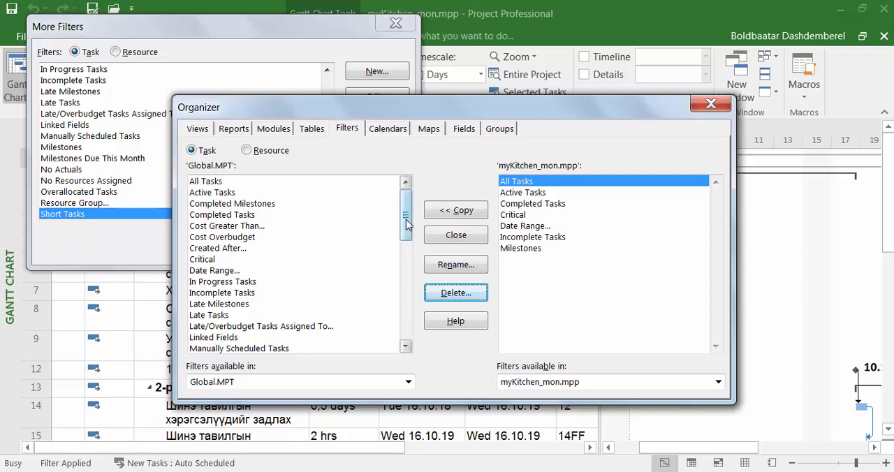
# Delete the Short Tasks filter from Global.MPT as well and close the filter management dialogs
pyautogui.moveTo(408, 223); pyautogui.dragTo(409, 268)
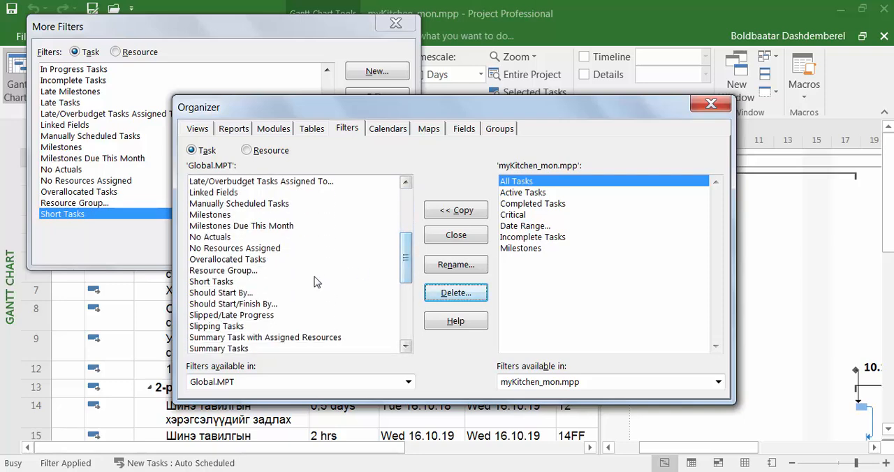
pyautogui.click(234, 283)
pyautogui.click(453, 294)
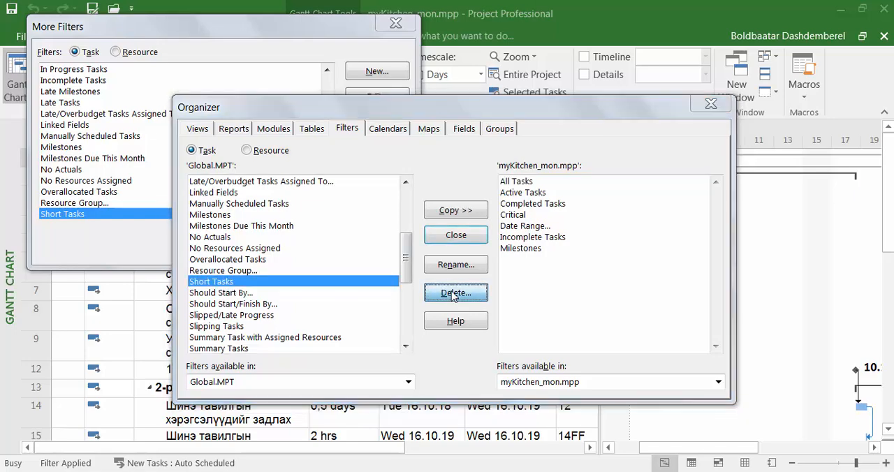
pyautogui.click(422, 294)
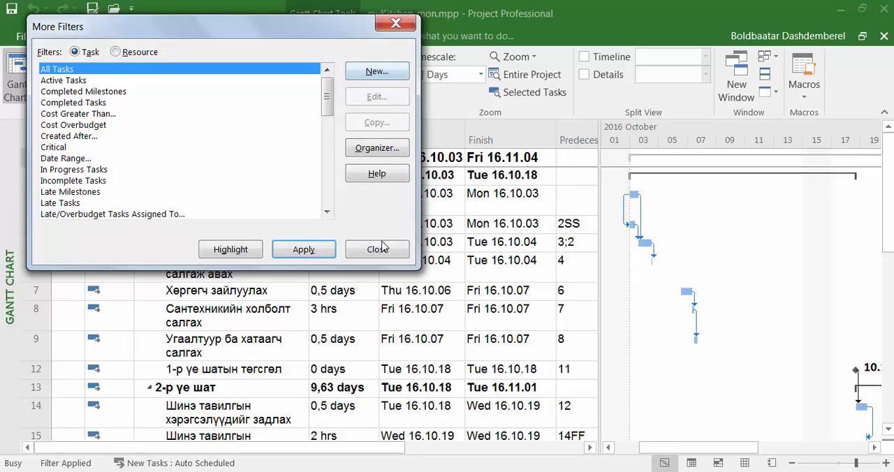
pyautogui.click(377, 249)
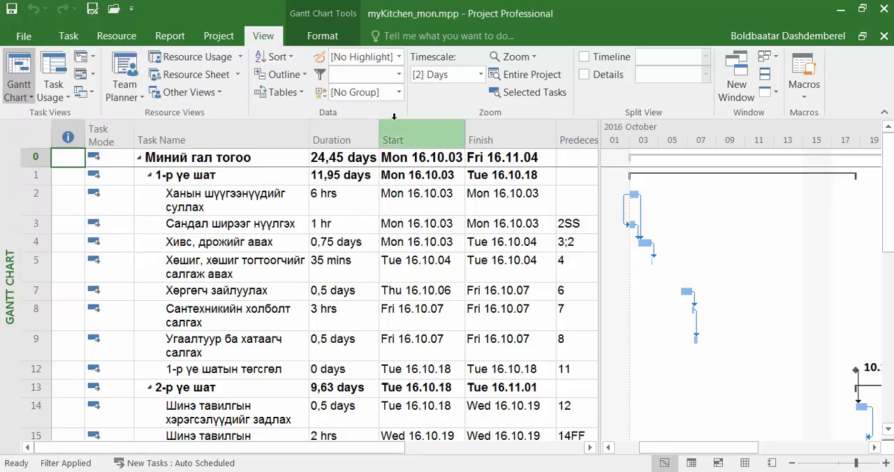
# Set the task list's filter to [No Filter] and look through the complete list of tasks
pyautogui.click(399, 75)
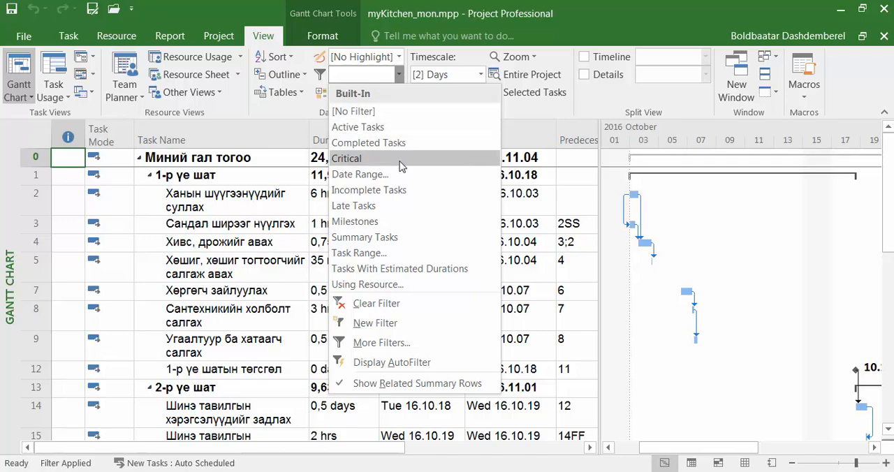
pyautogui.click(384, 112)
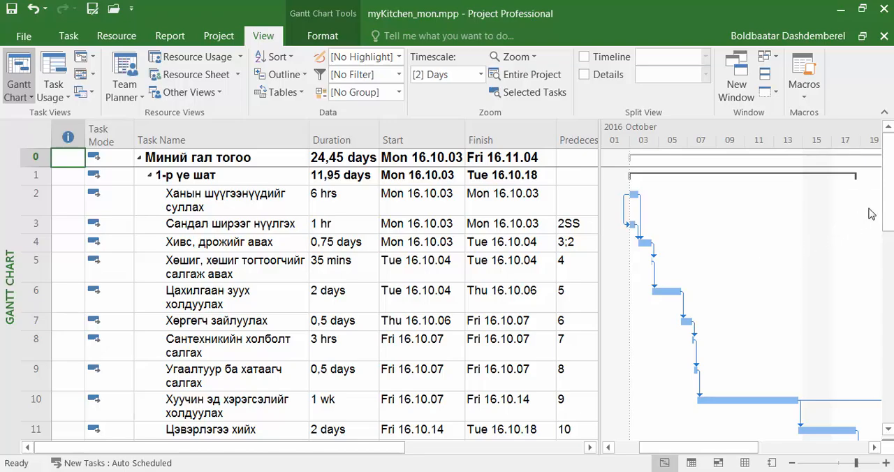
pyautogui.scroll(-6, 892, 337)
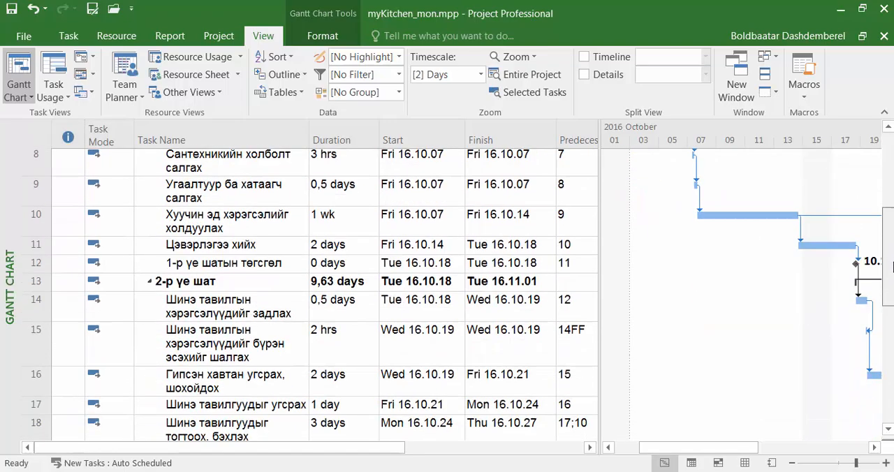
pyautogui.scroll(-1, 892, 337)
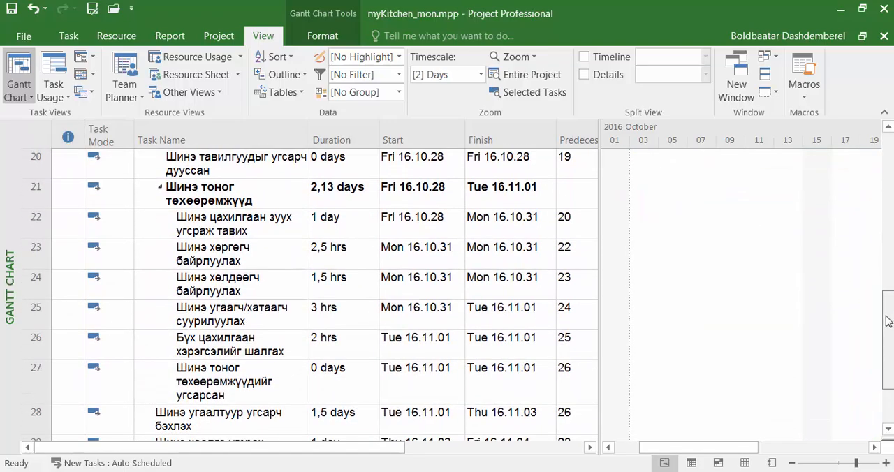
pyautogui.moveTo(888, 291); pyautogui.dragTo(886, 177)
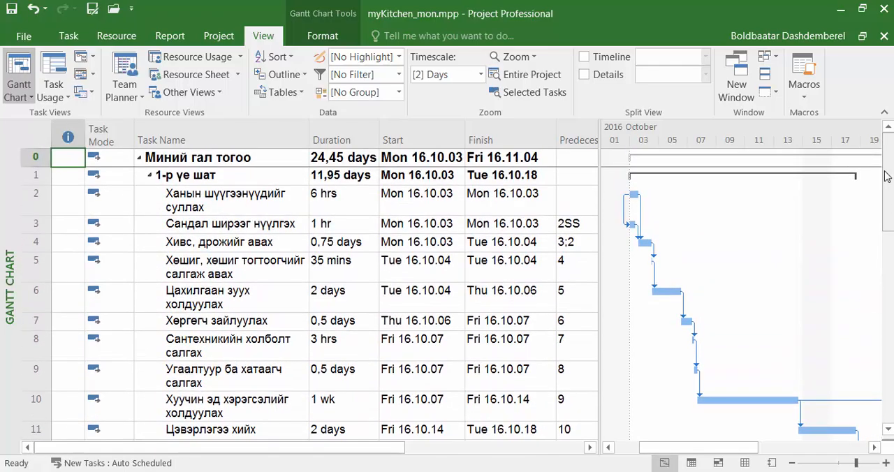